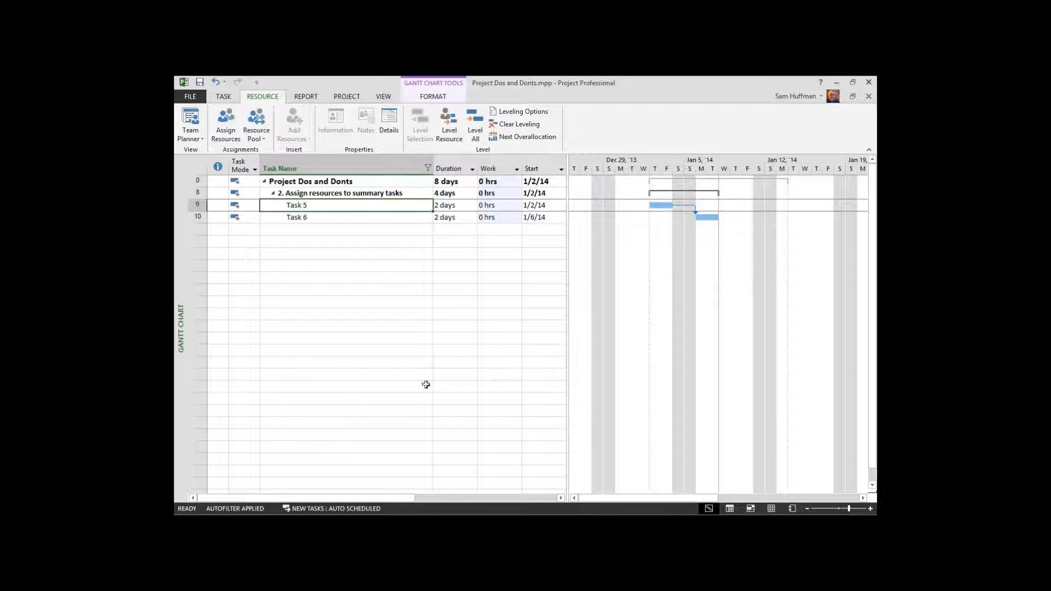
Filter the Task Name column from section 2 to section 3, Level resources without analysis.
{"action": "left_click", "coordinate": [428, 169]}
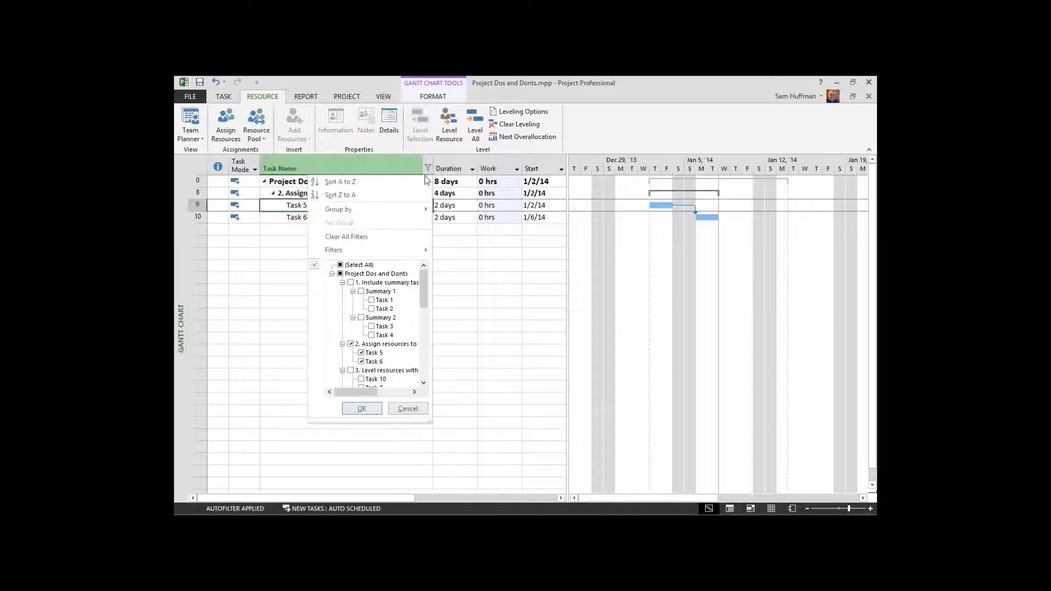
{"action": "left_click", "coordinate": [351, 344]}
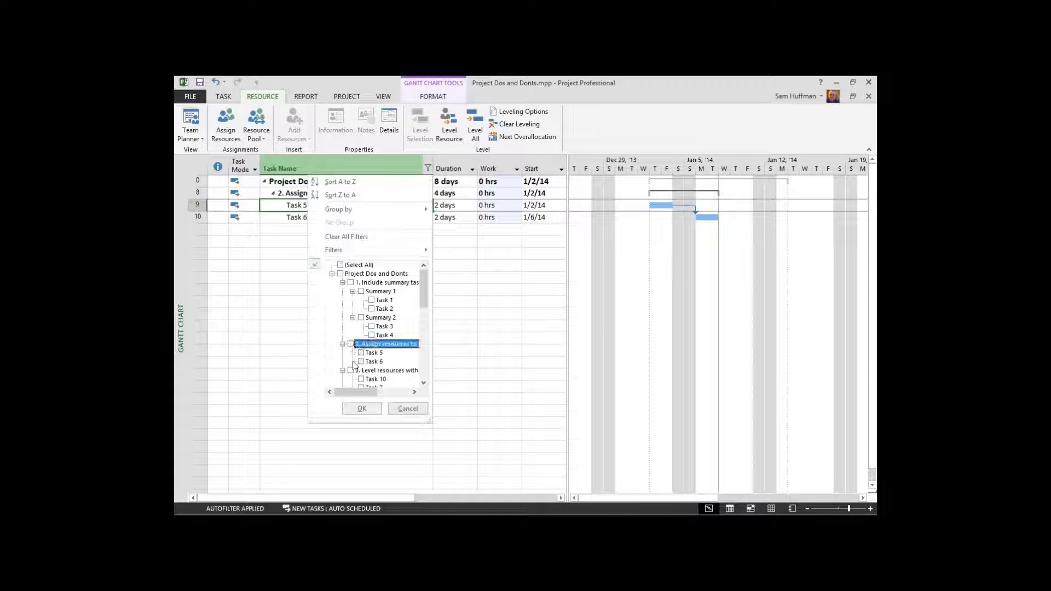
{"action": "left_click", "coordinate": [351, 370]}
{"action": "left_click", "coordinate": [362, 410]}
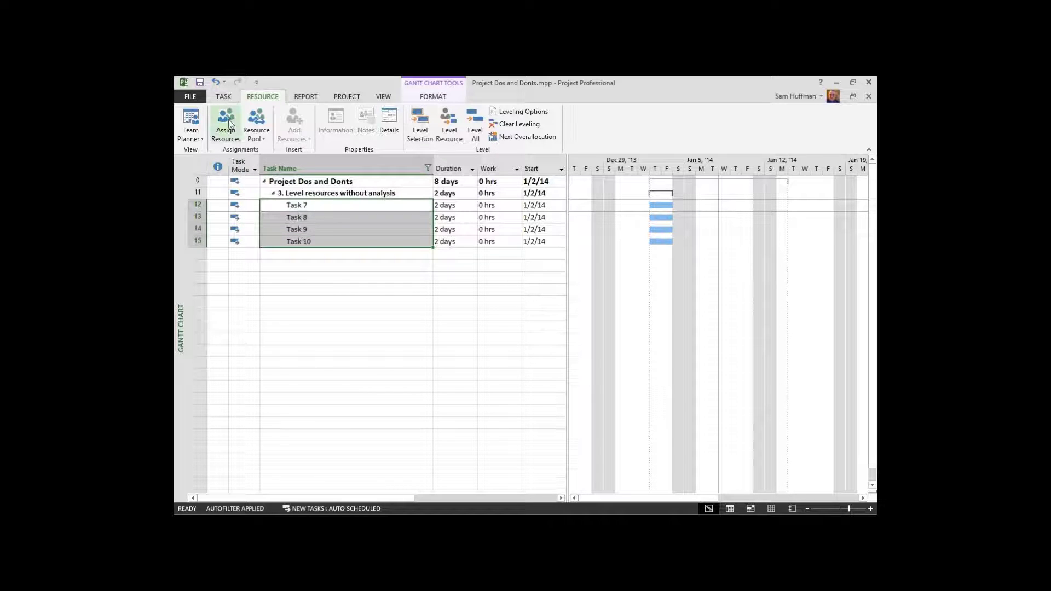
Assign Sam to Tasks 7–10, giving each task 16 hrs of work.
{"action": "left_click", "coordinate": [229, 123]}
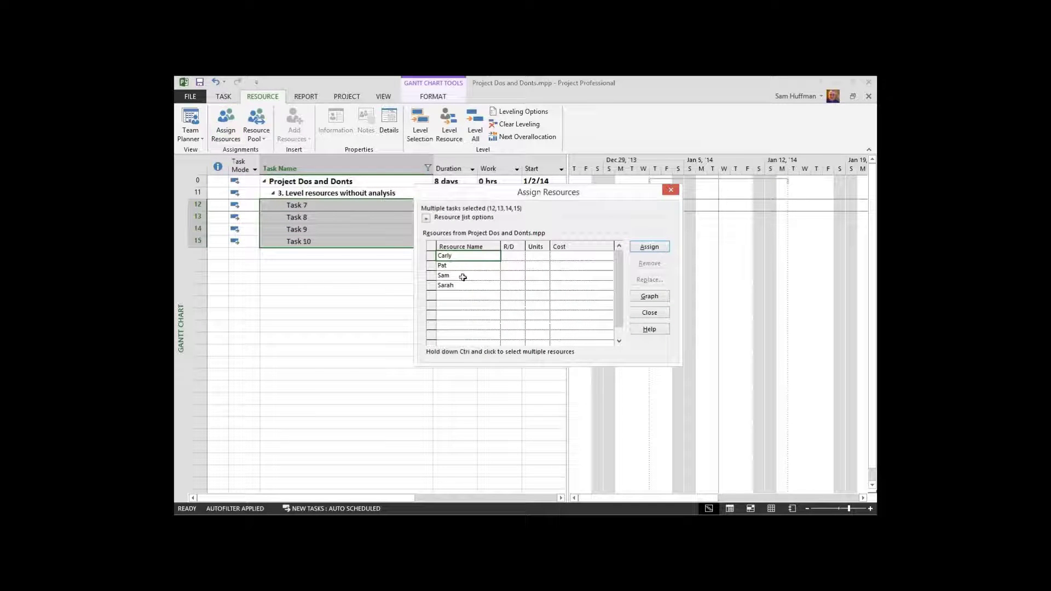
{"action": "left_click", "coordinate": [462, 276]}
{"action": "left_click", "coordinate": [650, 247]}
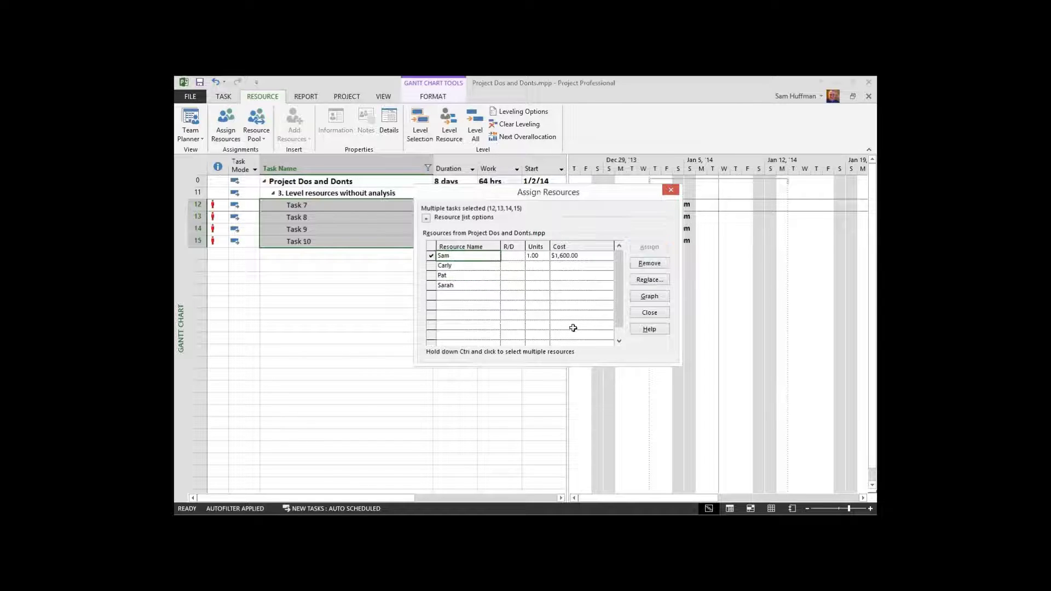
{"action": "left_click", "coordinate": [649, 313]}
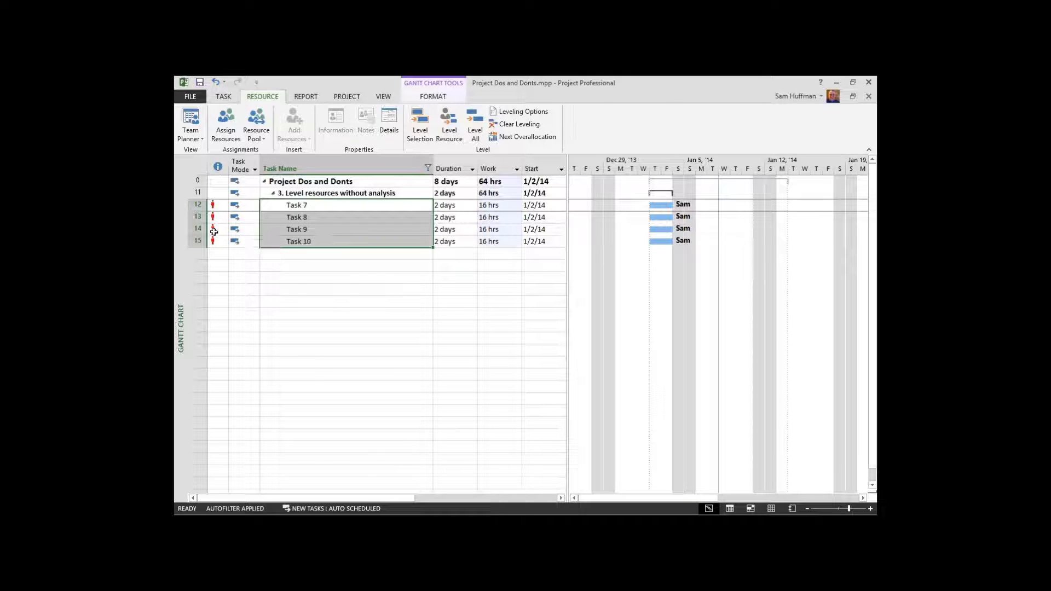
{"action": "mouse_move", "coordinate": [214, 232]}
Level the selected Tasks 7–10 so they start 1/2, 1/6, 1/8 and 1/10/14, then select Task 10.
{"action": "left_click", "coordinate": [425, 125]}
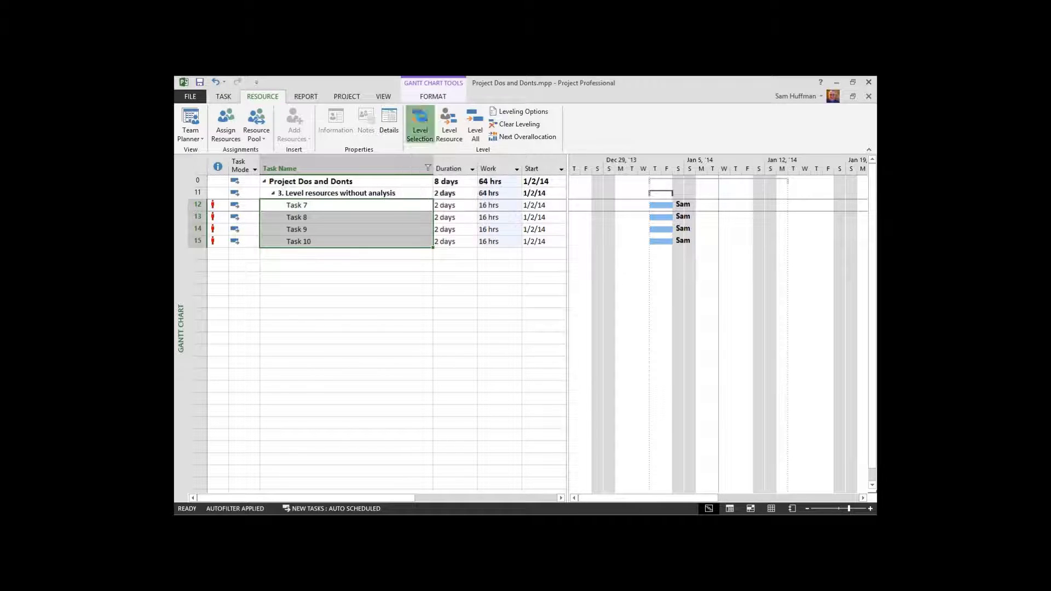
{"action": "left_click", "coordinate": [329, 266]}
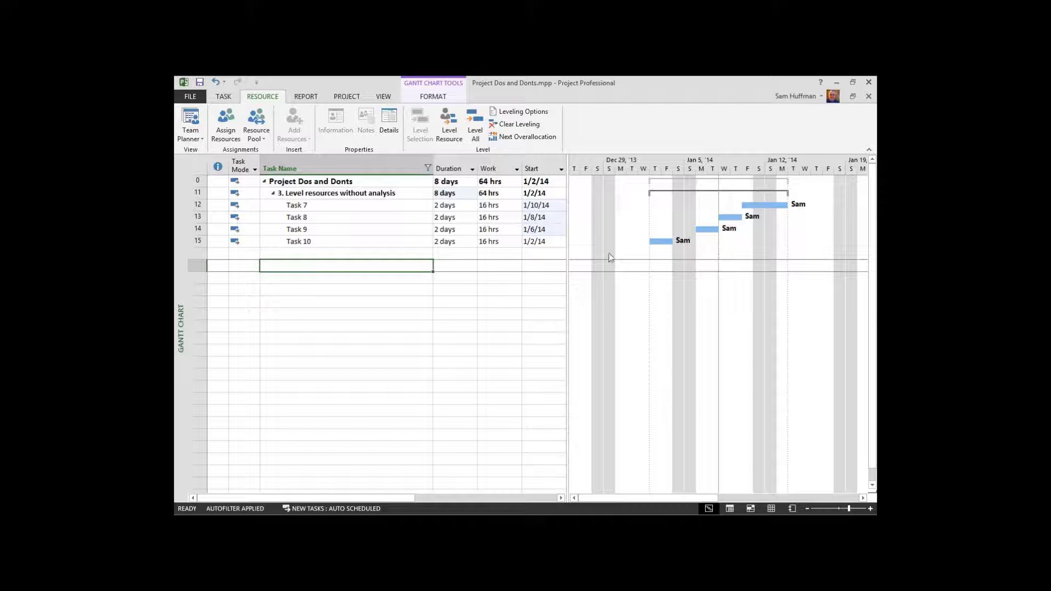
{"action": "left_click", "coordinate": [359, 242]}
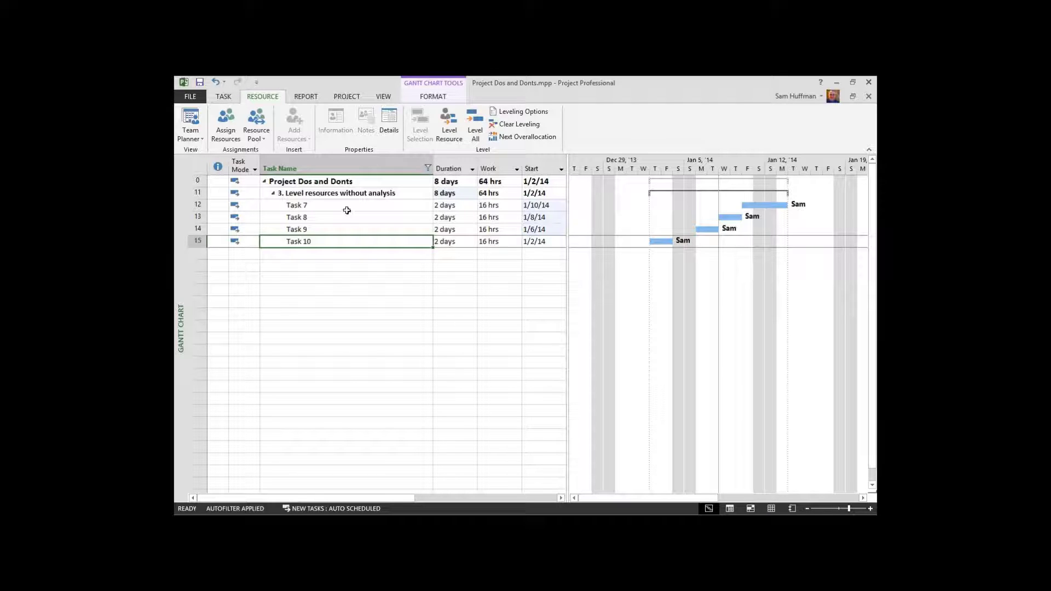
{"action": "left_click", "coordinate": [203, 139]}
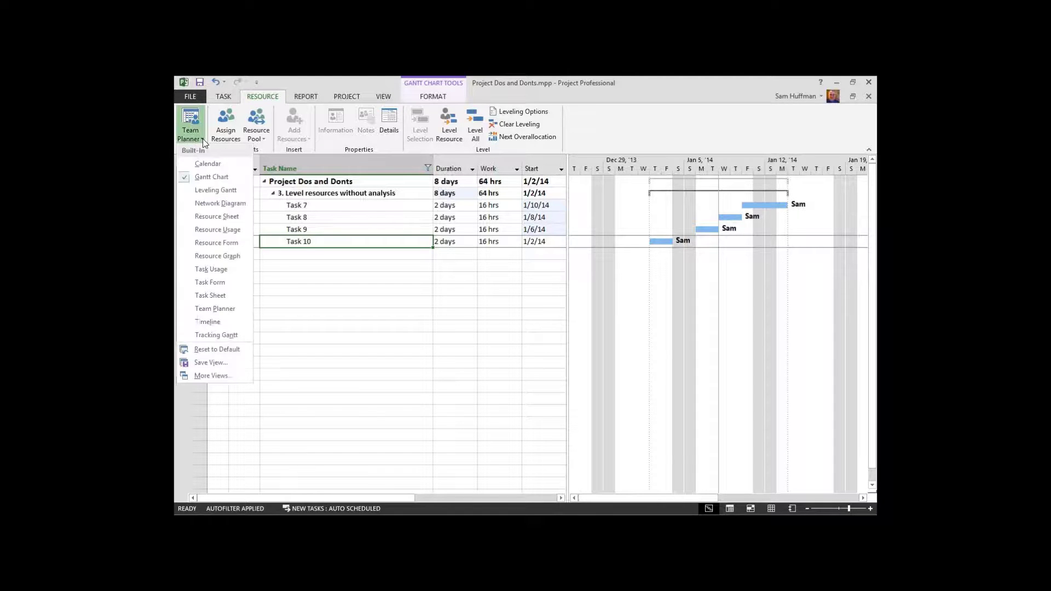
Switch to Leveling Gantt and filter names to section 3, showing delays of 8, 6, 4, 0 edays.
{"action": "left_click", "coordinate": [214, 190]}
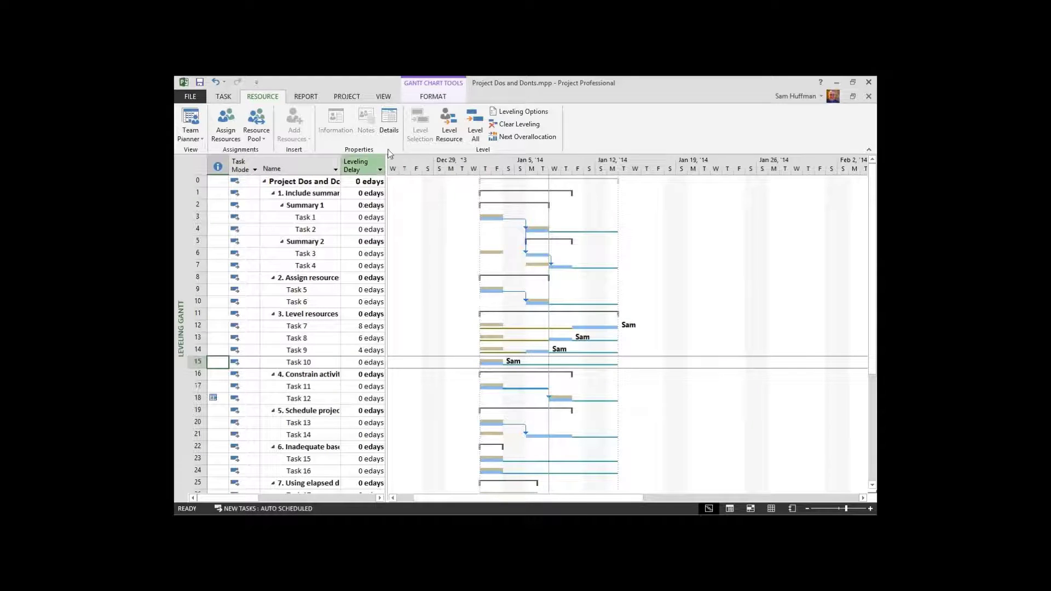
{"action": "left_click", "coordinate": [335, 172]}
{"action": "left_click", "coordinate": [249, 266]}
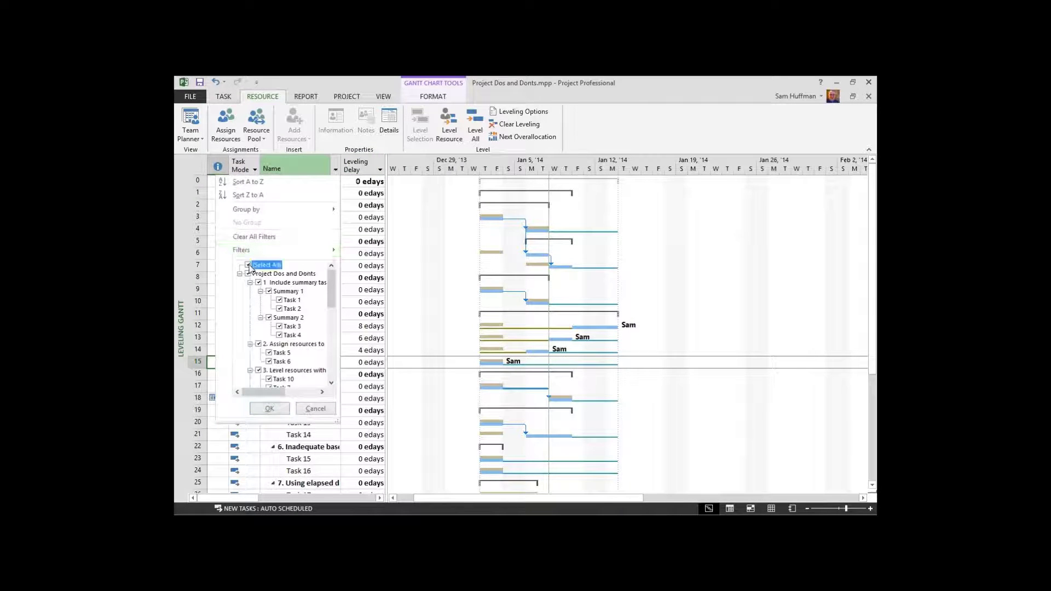
{"action": "left_click", "coordinate": [249, 265]}
{"action": "left_click", "coordinate": [259, 371]}
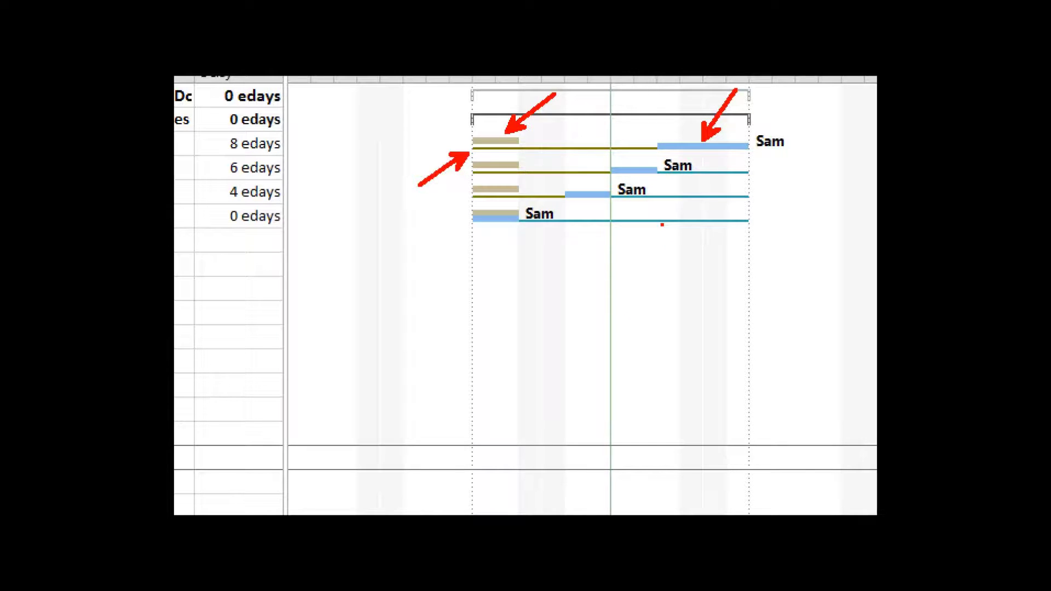
{"action": "left_click_drag", "start_coordinate": [662, 225], "coordinate": [696, 278]}
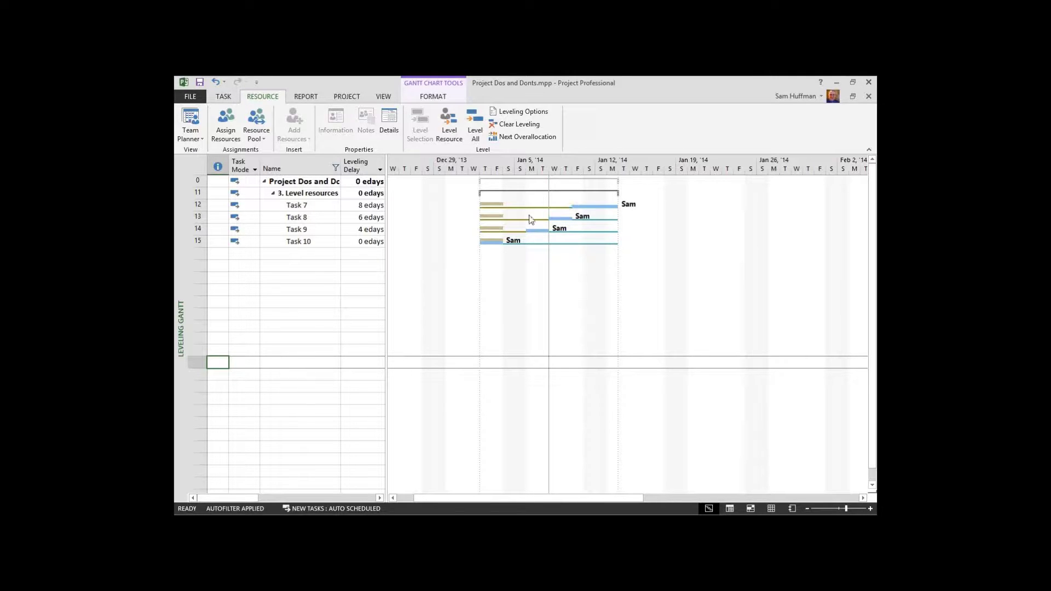
{"action": "left_click", "coordinate": [324, 207]}
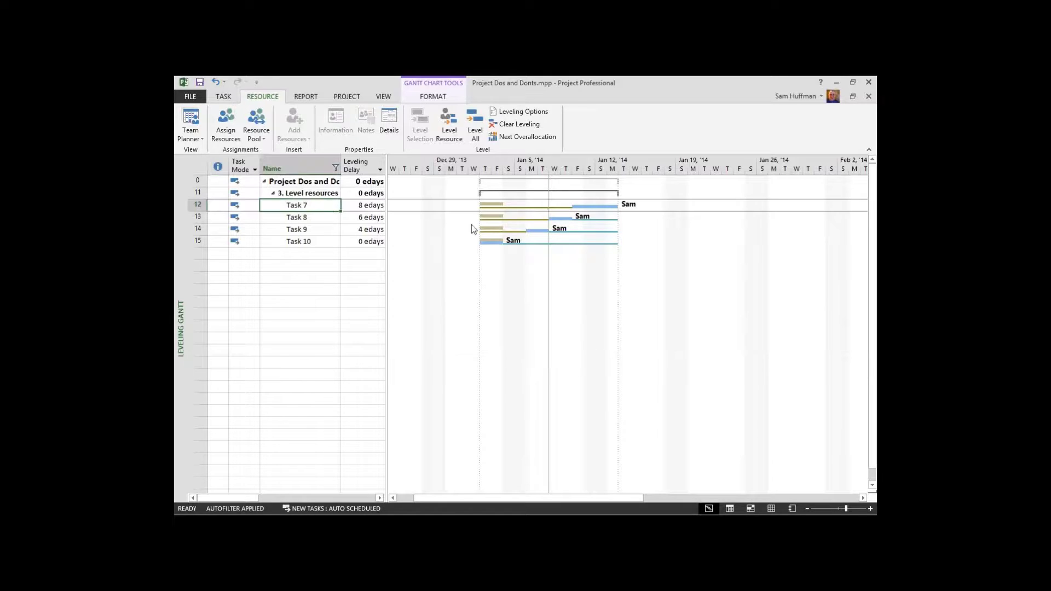
{"action": "left_click", "coordinate": [314, 217]}
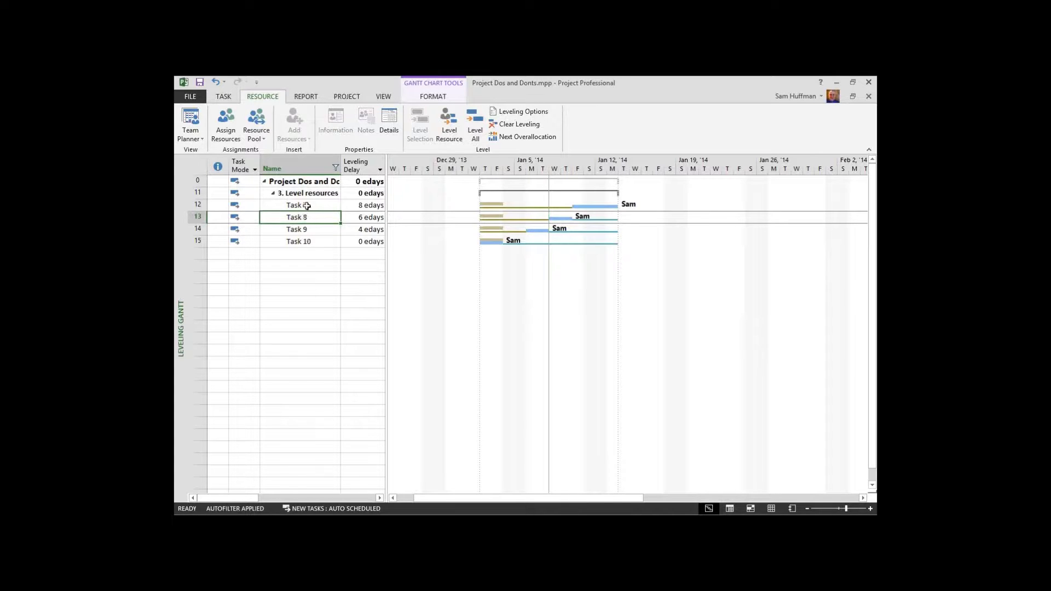
{"action": "left_click", "coordinate": [307, 206]}
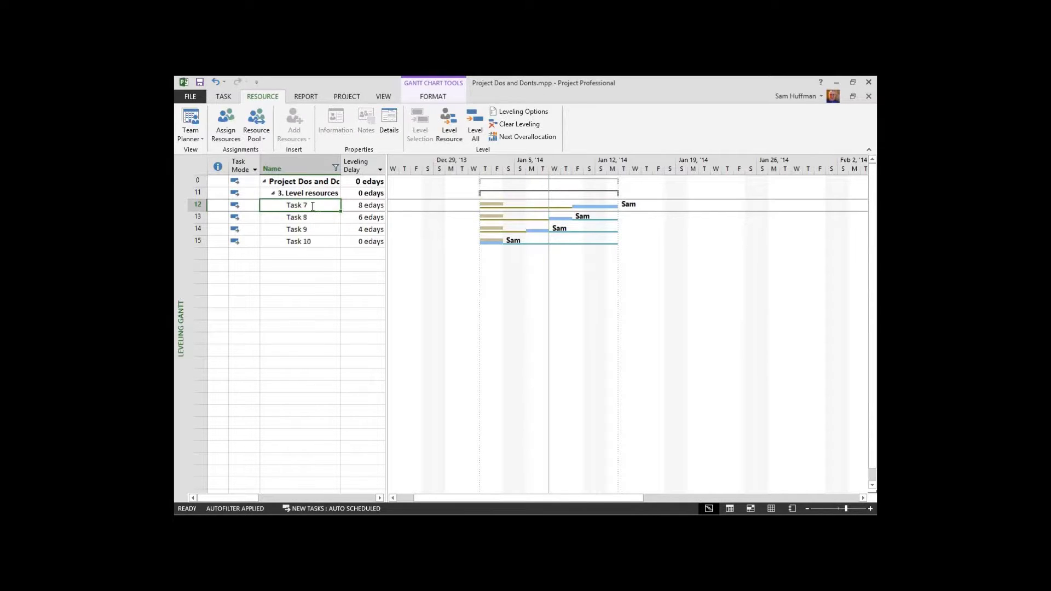
{"action": "double_click", "coordinate": [311, 206]}
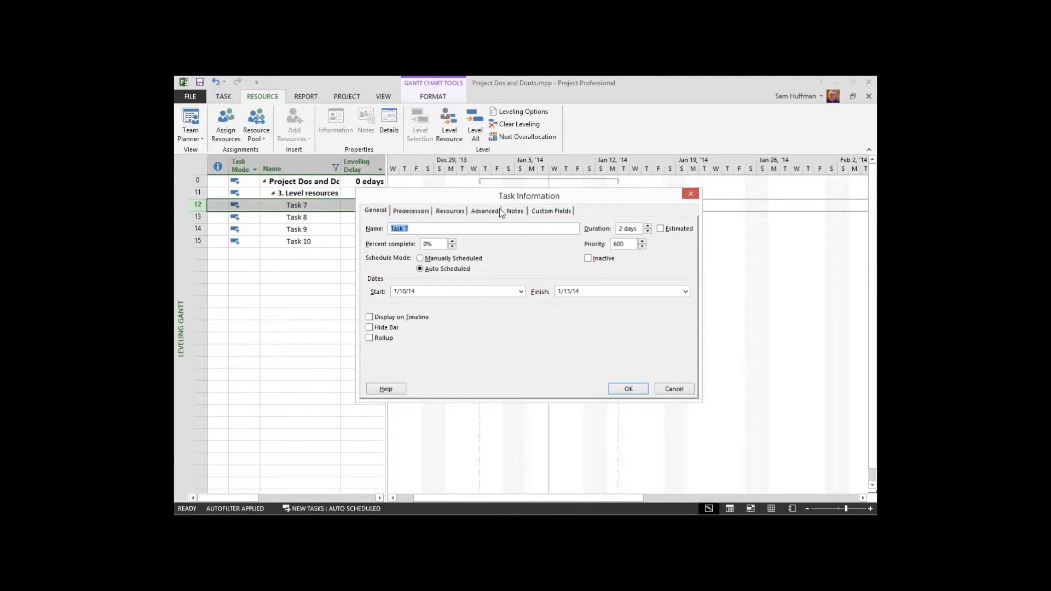
{"action": "left_click", "coordinate": [379, 212]}
{"action": "left_click", "coordinate": [650, 287]}
{"action": "left_click", "coordinate": [674, 389]}
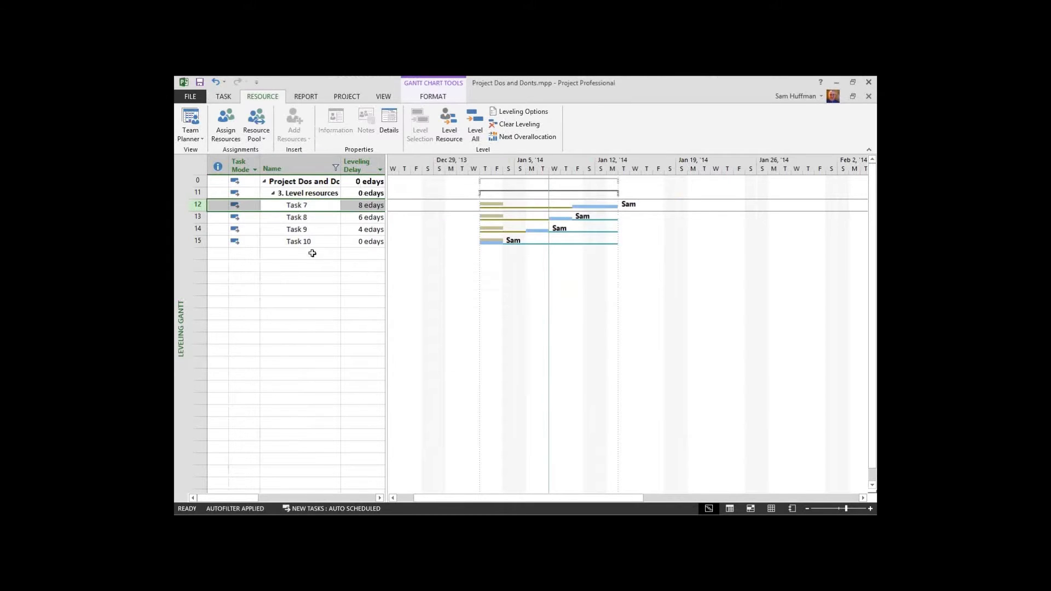
{"action": "left_click", "coordinate": [302, 219]}
{"action": "double_click", "coordinate": [303, 219]}
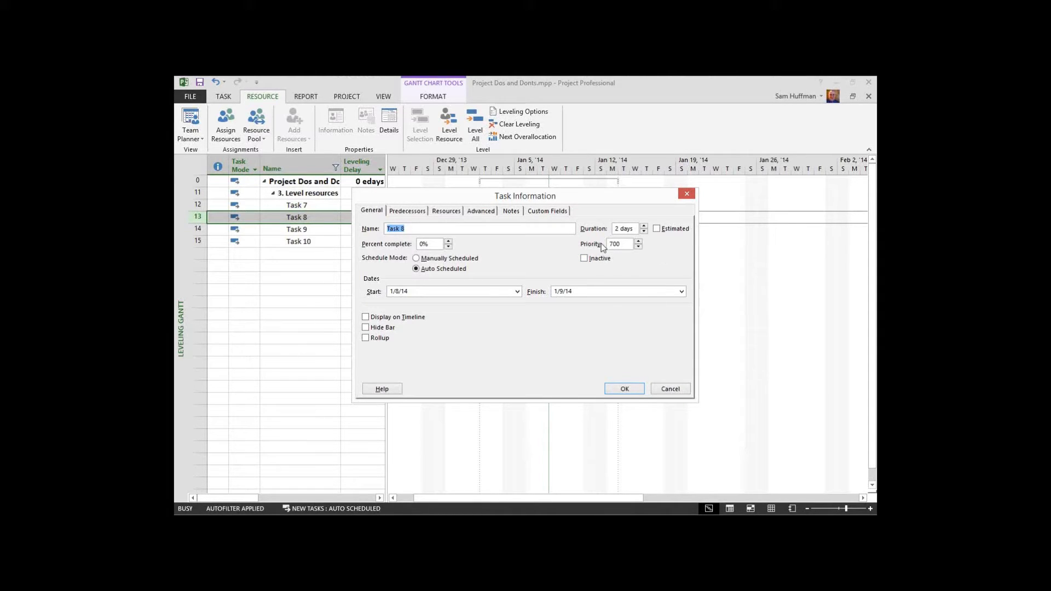
{"action": "left_click", "coordinate": [666, 391]}
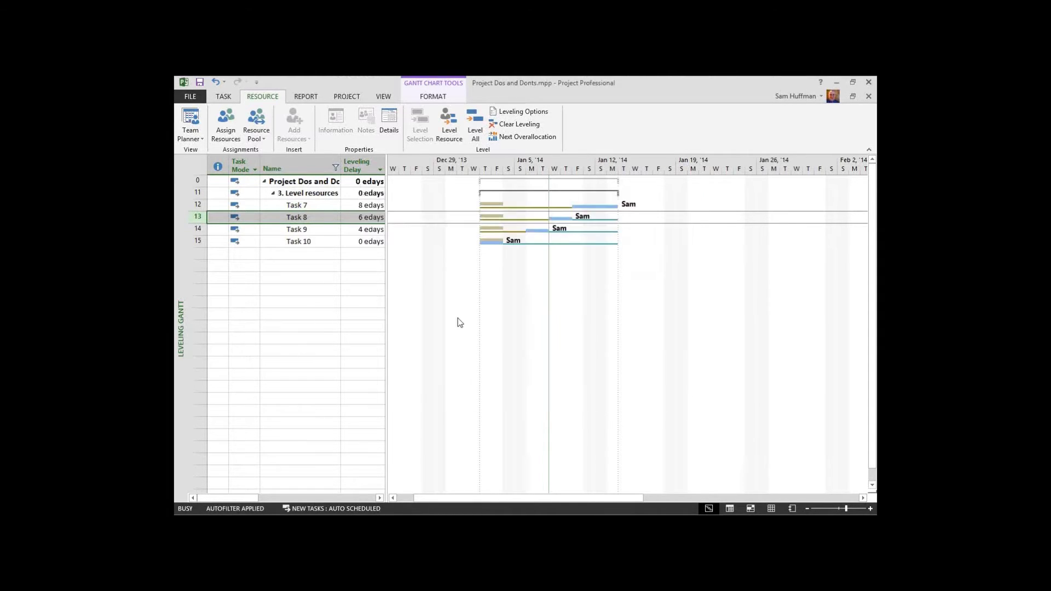
{"action": "left_click", "coordinate": [315, 206]}
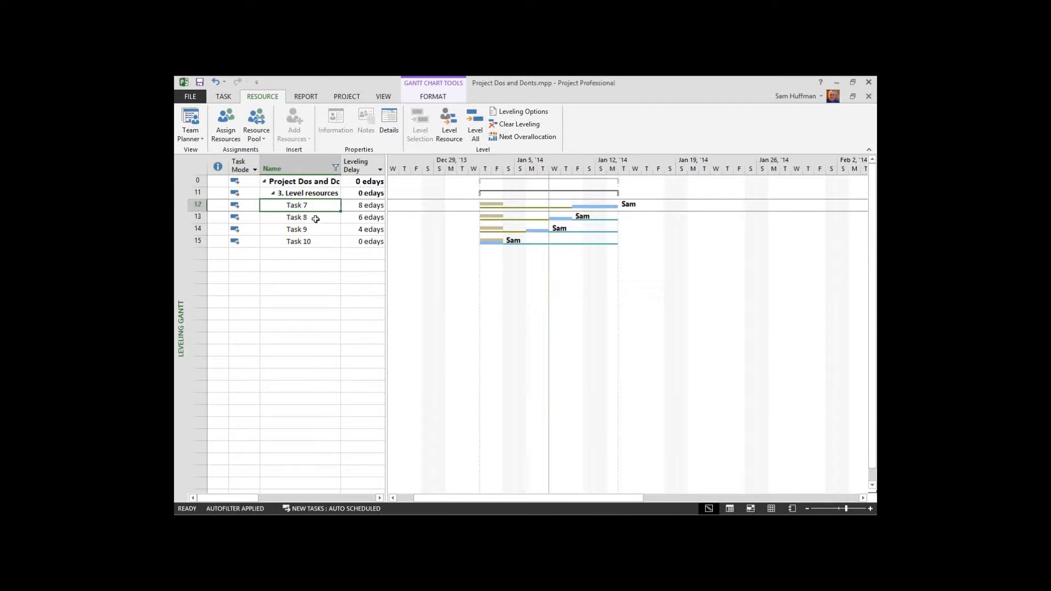
{"action": "left_click", "coordinate": [316, 219]}
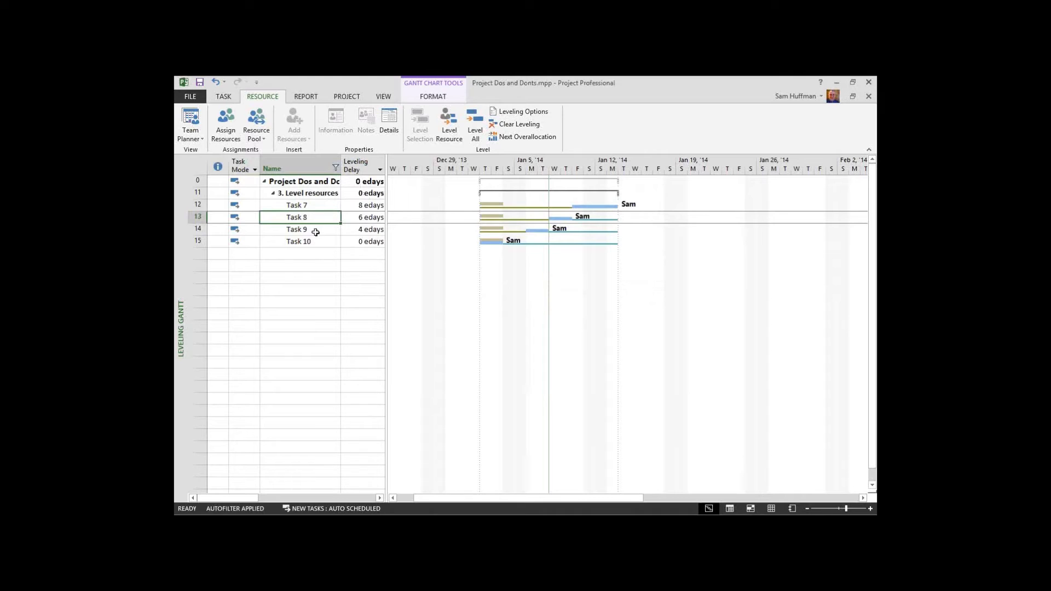
{"action": "left_click", "coordinate": [316, 231]}
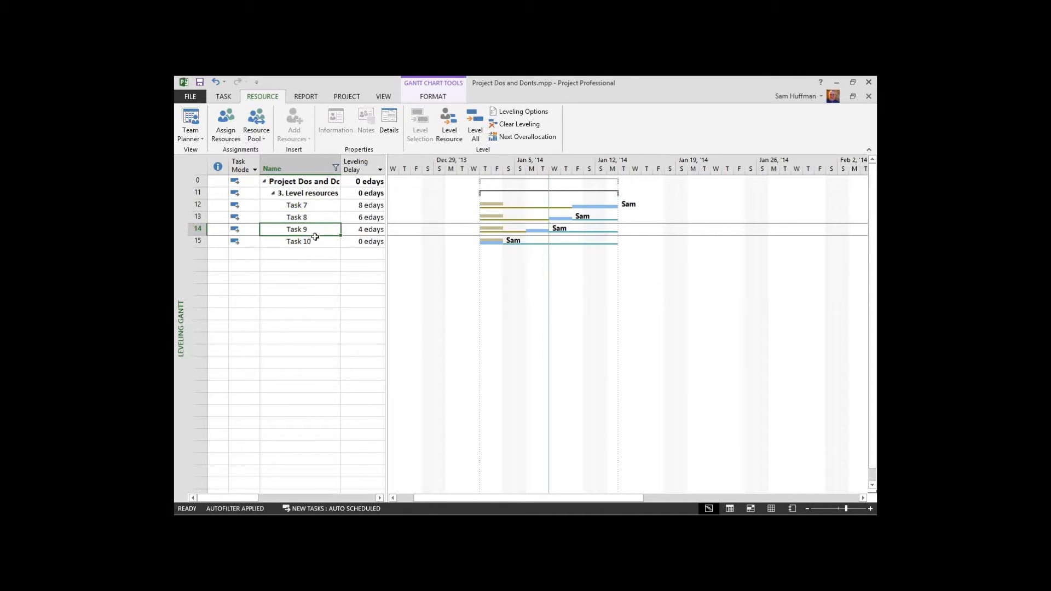
{"action": "left_click", "coordinate": [311, 242]}
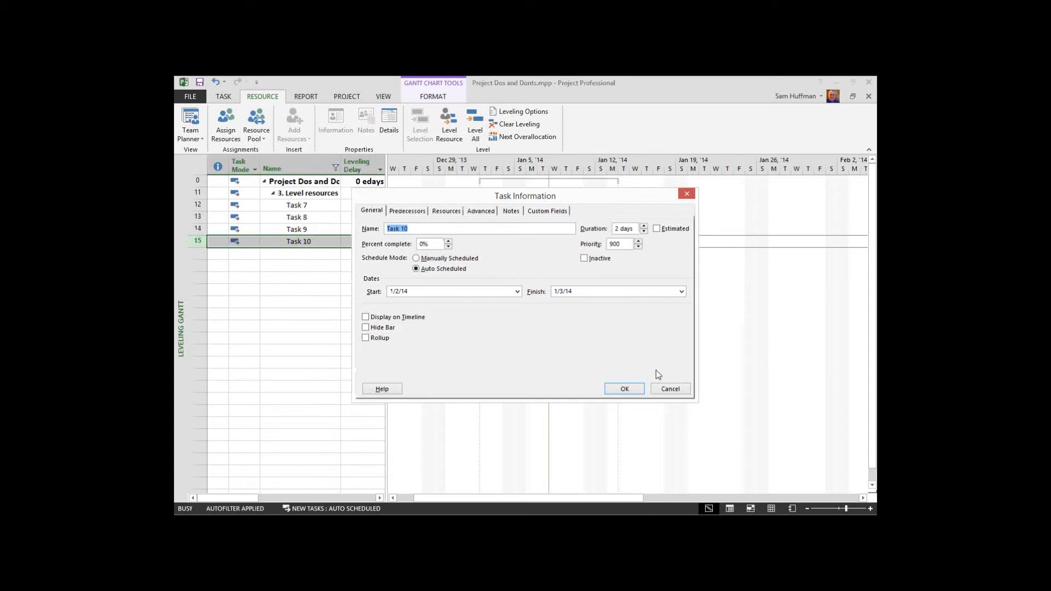
{"action": "left_click", "coordinate": [664, 393]}
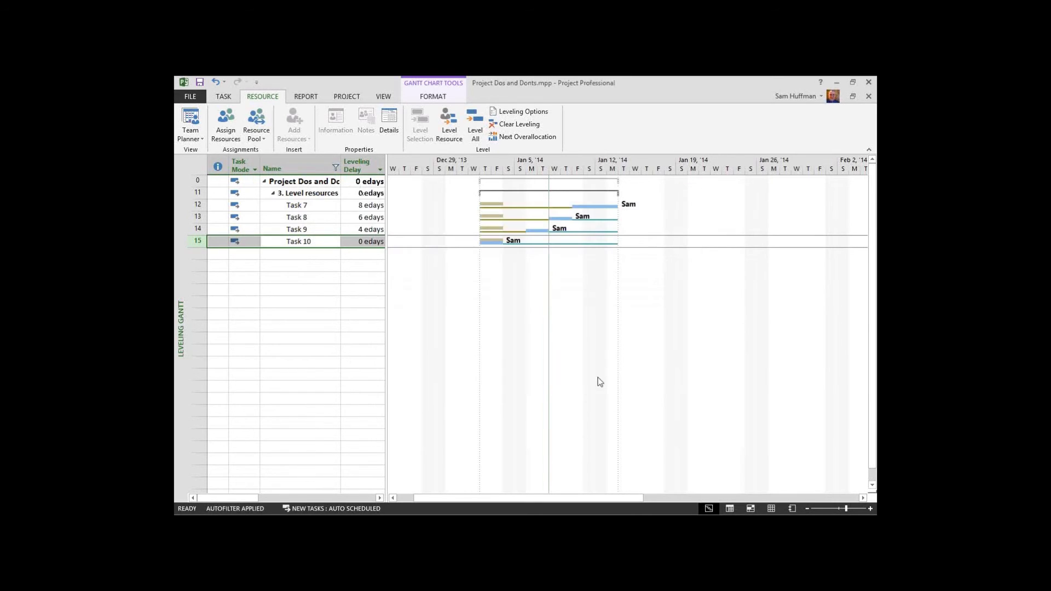